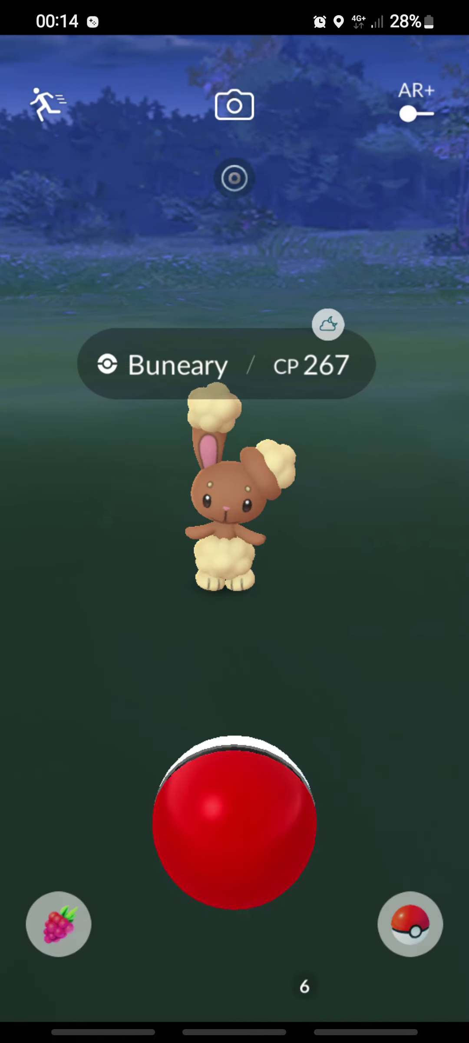
Step: Catch Buneary with a curveball Poké Ball for 1690 XP and bring up its options
{"action": "mouse_move", "coordinate": [235, 929]}
{"action": "left_mouse_down"}
{"action": "mouse_move", "coordinate": [143, 824]}
{"action": "mouse_move", "coordinate": [351, 342]}
{"action": "left_mouse_up"}
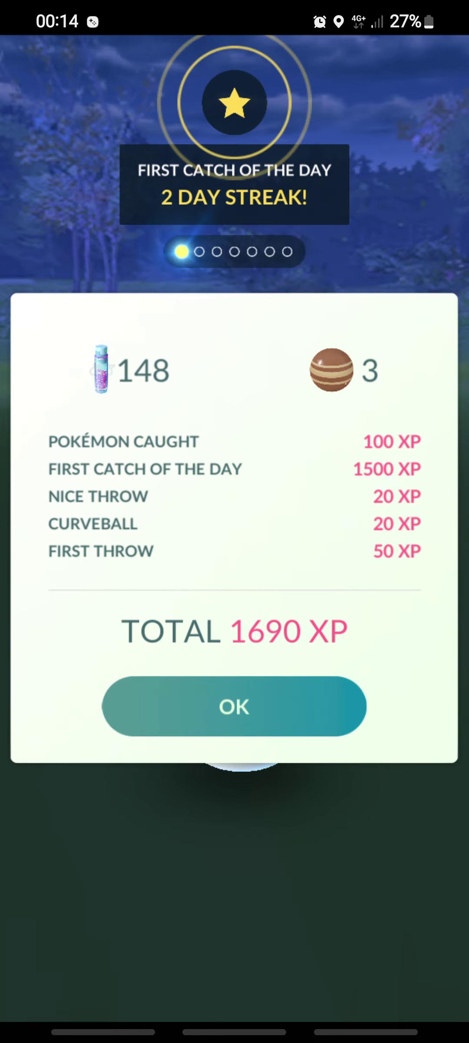
{"action": "left_click", "coordinate": [234, 706]}
{"action": "left_click", "coordinate": [402, 955]}
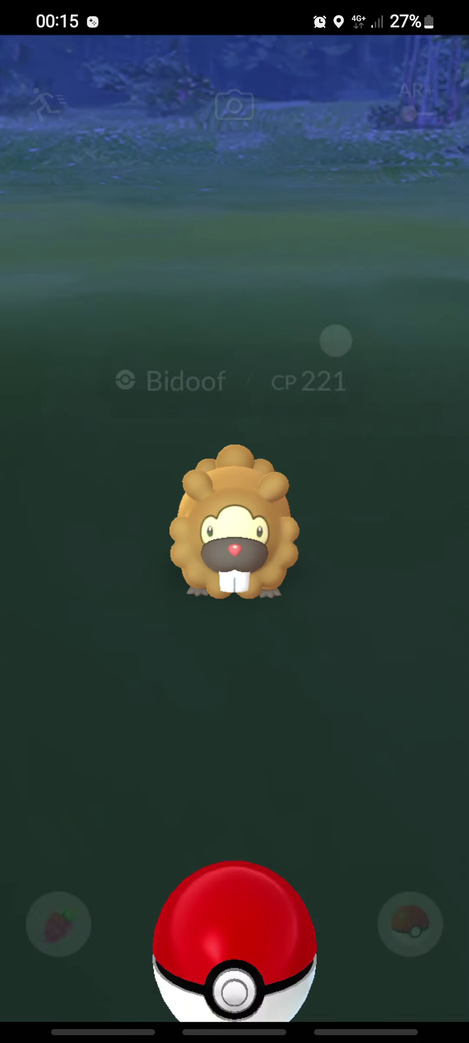
Step: Catch Bidoof for 190 XP, 3 candy and 125 stardust, then transfer it
{"action": "mouse_move", "coordinate": [235, 978]}
{"action": "left_mouse_down"}
{"action": "mouse_move", "coordinate": [114, 783]}
{"action": "mouse_move", "coordinate": [342, 245]}
{"action": "left_mouse_up"}
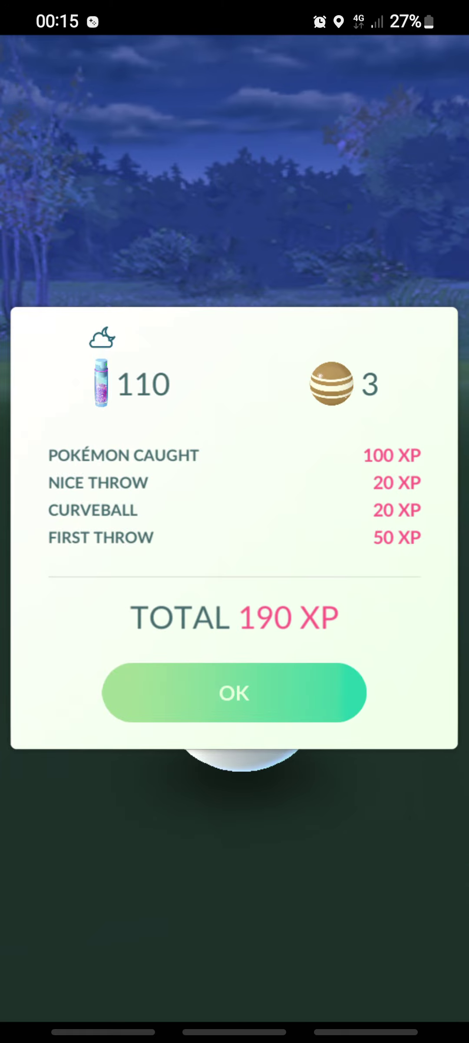
{"action": "left_click", "coordinate": [234, 694]}
{"action": "left_click", "coordinate": [408, 961]}
{"action": "left_click", "coordinate": [310, 872]}
{"action": "left_click", "coordinate": [234, 575]}
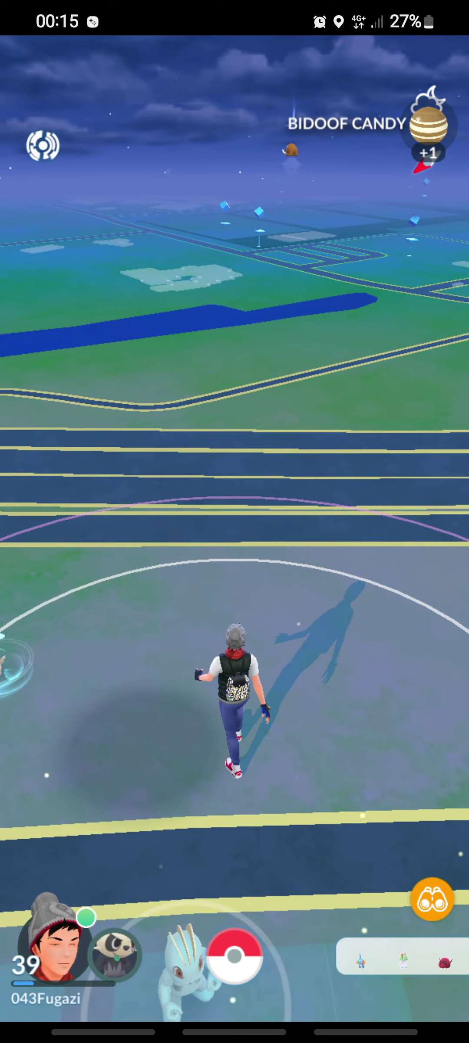
Step: Catch the nearby Bunnelby with a curveball, earning 3 candy and 125 stardust
{"action": "left_click_drag", "start_coordinate": [326, 571], "coordinate": [123, 571]}
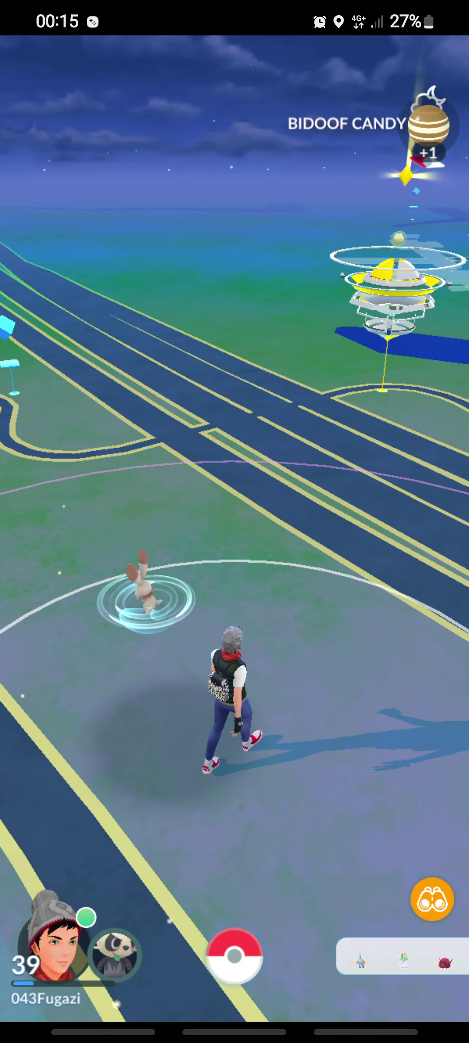
{"action": "left_click", "coordinate": [147, 599]}
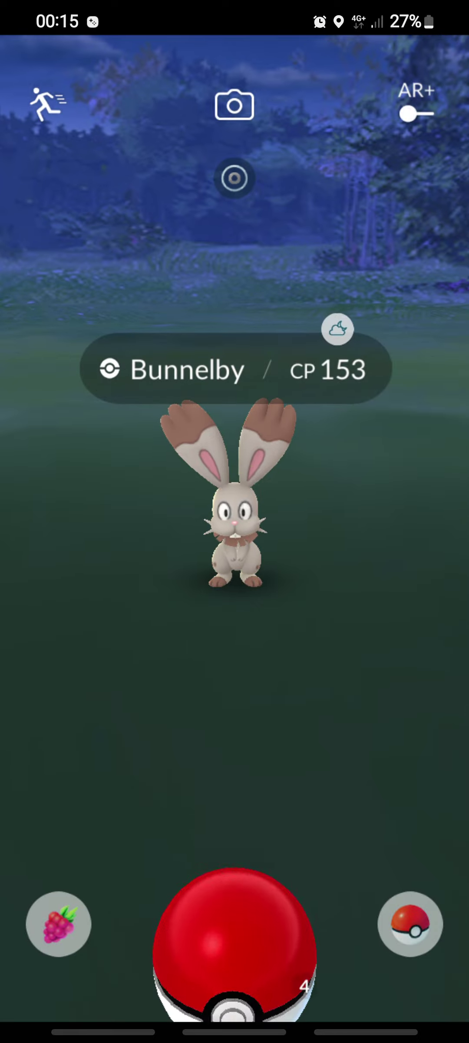
{"action": "mouse_move", "coordinate": [235, 998]}
{"action": "left_mouse_down"}
{"action": "mouse_move", "coordinate": [136, 762]}
{"action": "mouse_move", "coordinate": [343, 326]}
{"action": "left_mouse_up"}
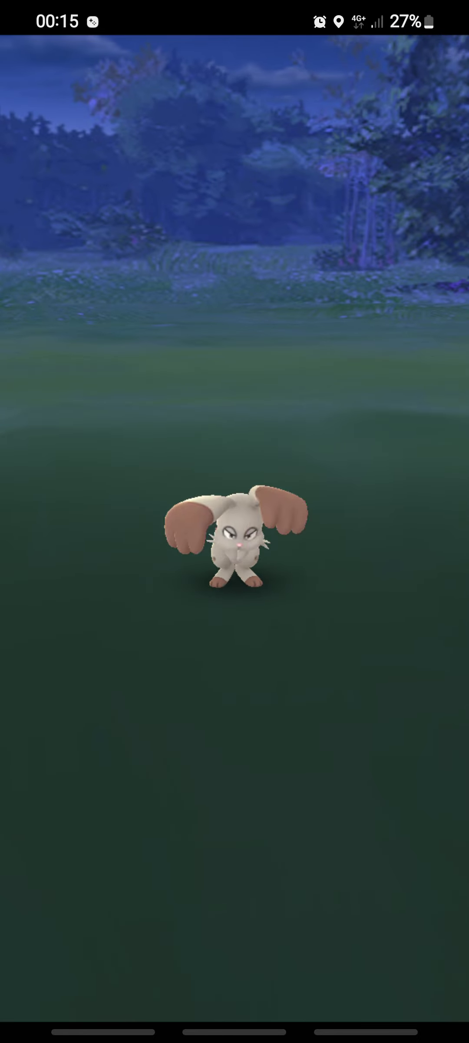
{"action": "mouse_move", "coordinate": [236, 971]}
{"action": "left_mouse_down"}
{"action": "mouse_move", "coordinate": [89, 790]}
{"action": "mouse_move", "coordinate": [358, 286]}
{"action": "left_mouse_up"}
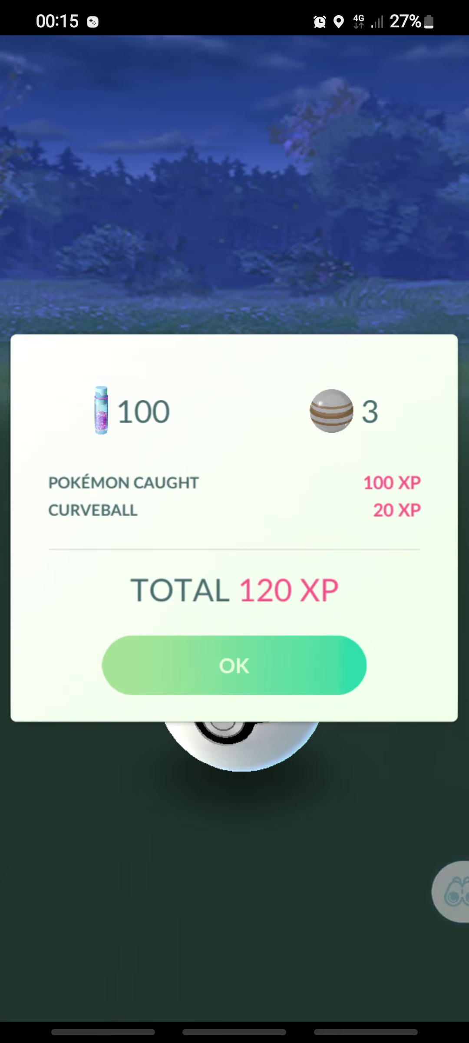
{"action": "left_click", "coordinate": [234, 665]}
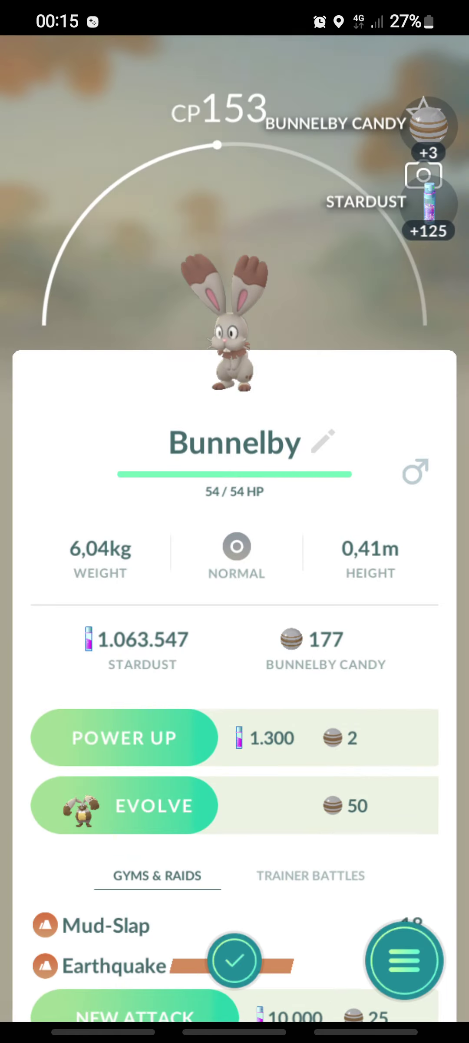
Step: Transfer the caught Bunnelby and rotate the map to look for more Pokémon
{"action": "left_click", "coordinate": [403, 958]}
{"action": "left_click", "coordinate": [342, 871]}
{"action": "left_click", "coordinate": [234, 629]}
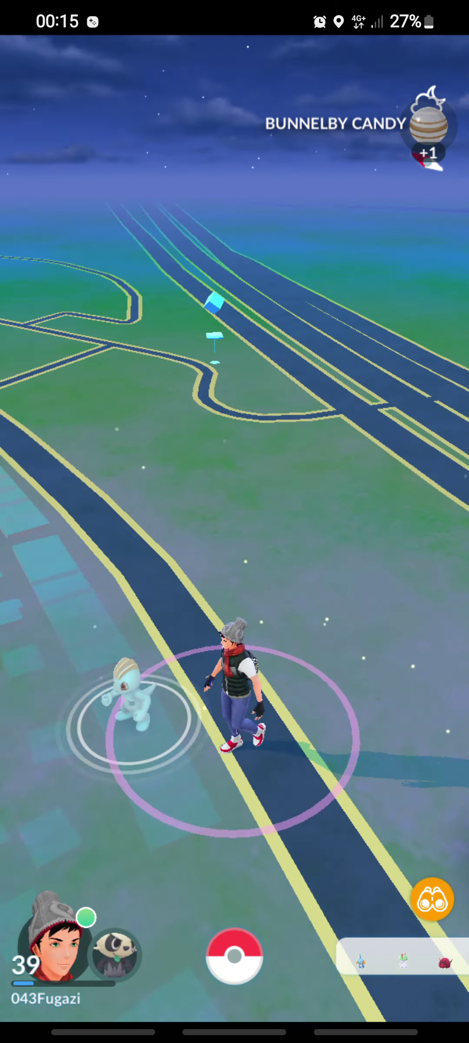
{"action": "left_click_drag", "start_coordinate": [367, 489], "coordinate": [122, 490]}
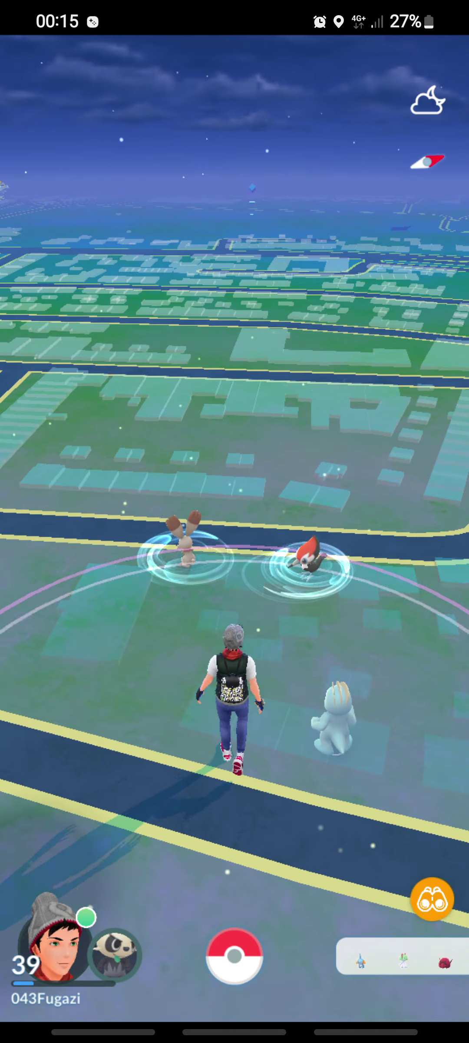
Step: Catch Pikipek with a spinning Poké Ball for 170 XP, 3 candy and 125 stardust
{"action": "left_click", "coordinate": [308, 563]}
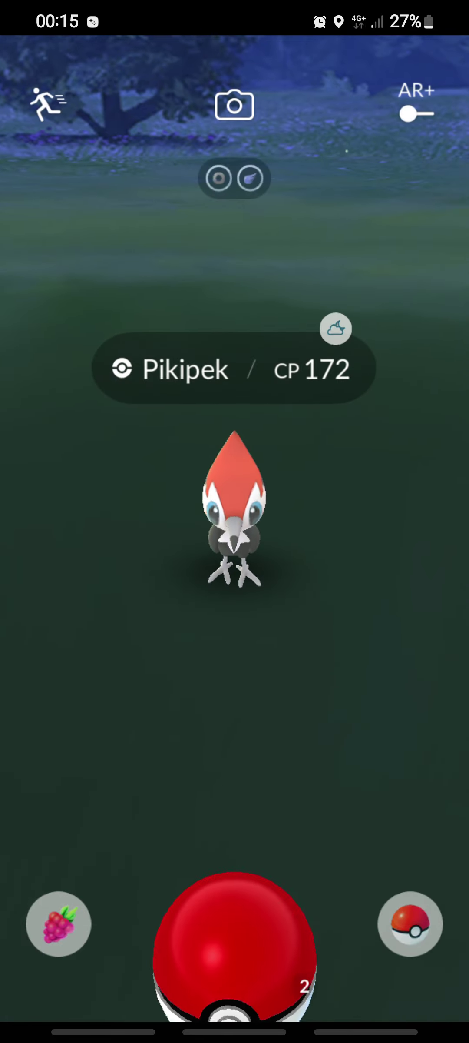
{"action": "left_click_drag", "start_coordinate": [235, 979], "coordinate": [131, 844]}
{"action": "left_click_drag", "start_coordinate": [167, 791], "coordinate": [367, 473]}
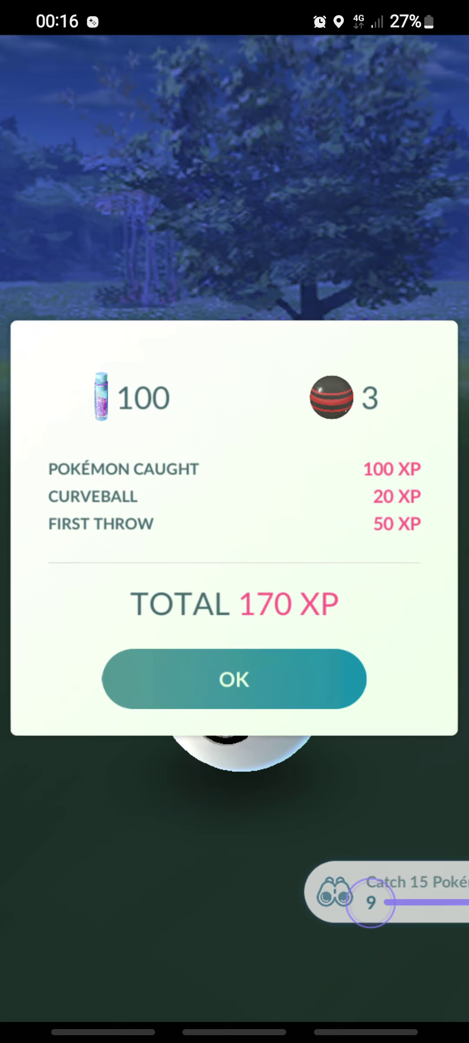
{"action": "left_click", "coordinate": [234, 680]}
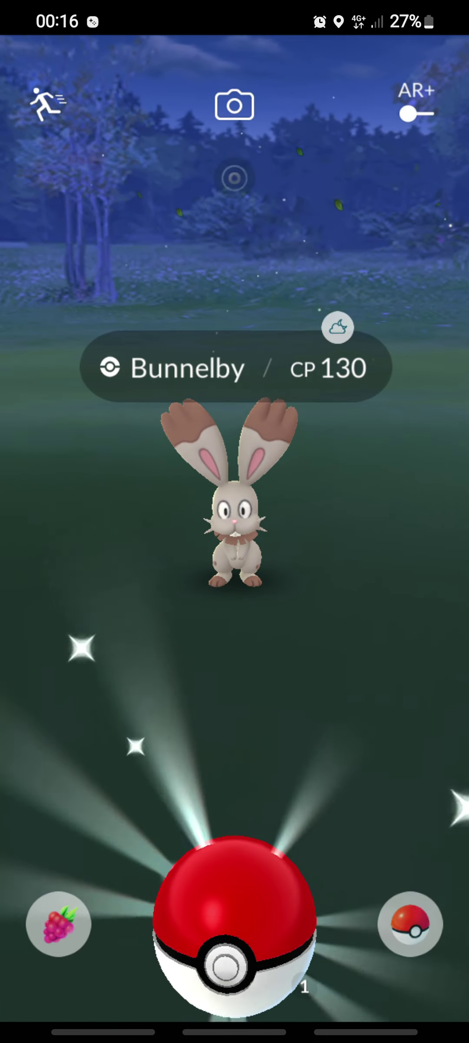
Step: Catch the second Bunnelby using a Poké Ball then a Great Ball, and transfer it
{"action": "mouse_move", "coordinate": [235, 950]}
{"action": "left_mouse_down"}
{"action": "mouse_move", "coordinate": [73, 840]}
{"action": "mouse_move", "coordinate": [269, 456]}
{"action": "left_mouse_up"}
{"action": "mouse_move", "coordinate": [235, 949]}
{"action": "left_mouse_down"}
{"action": "mouse_move", "coordinate": [90, 848]}
{"action": "mouse_move", "coordinate": [309, 367]}
{"action": "left_mouse_up"}
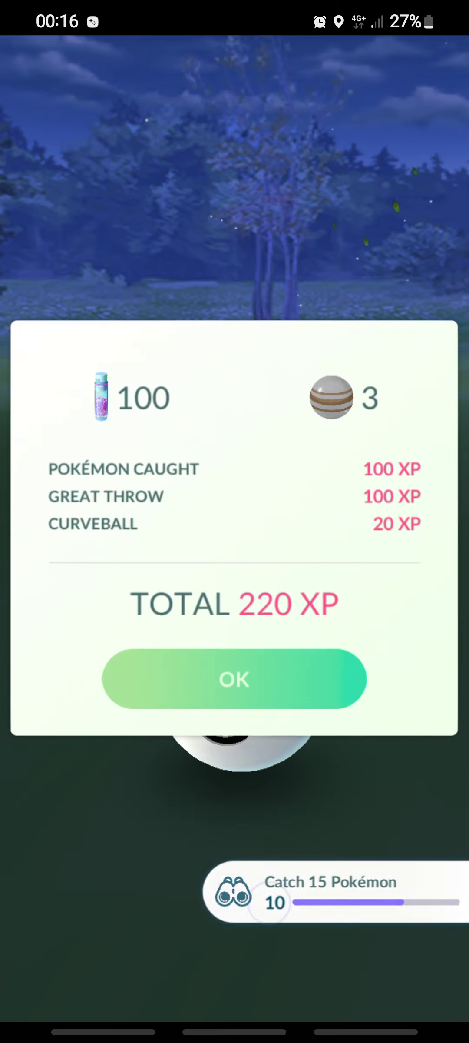
{"action": "left_click", "coordinate": [235, 680]}
{"action": "left_click", "coordinate": [405, 960]}
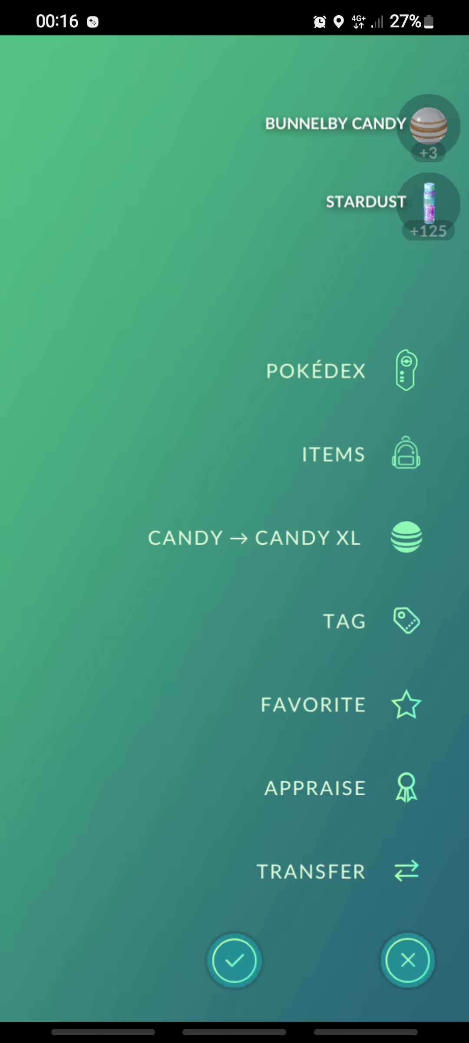
{"action": "left_click", "coordinate": [342, 872]}
{"action": "left_click", "coordinate": [235, 668]}
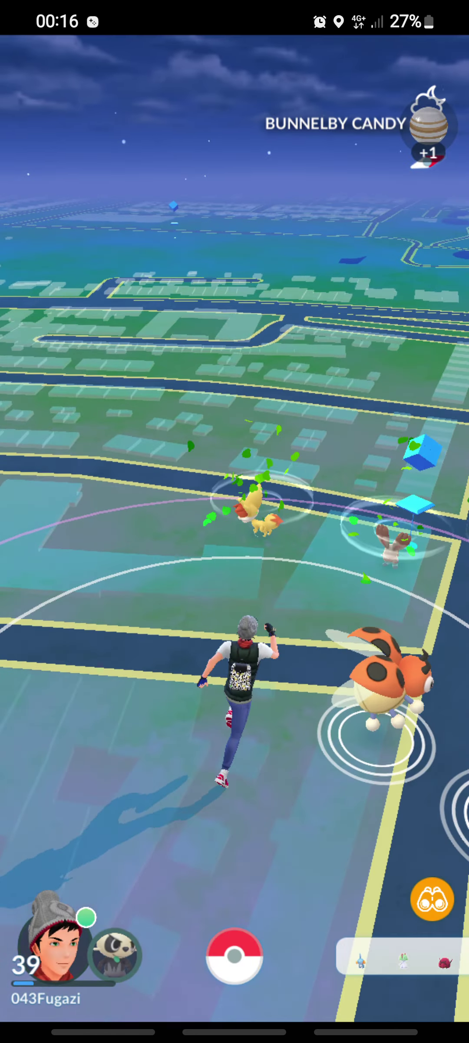
Step: Spin the Buurtcentrum Nazareth PokéStop for first-of-day items, then rotate the map toward Fennekin
{"action": "left_click", "coordinate": [423, 453]}
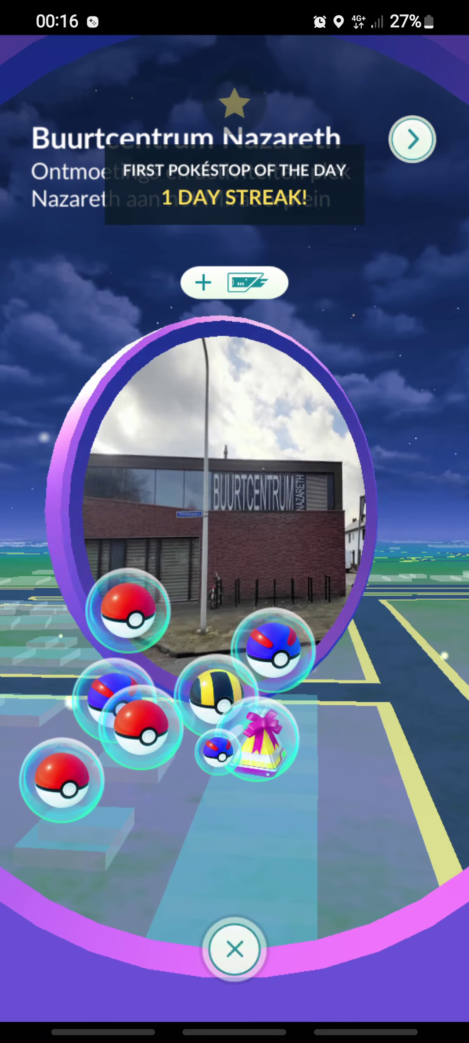
{"action": "left_click", "coordinate": [234, 948]}
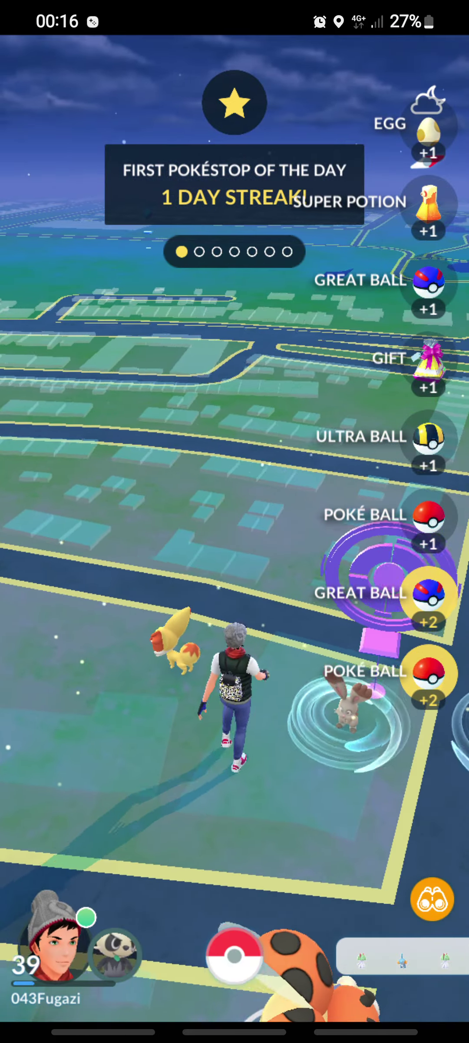
{"action": "left_click_drag", "start_coordinate": [122, 734], "coordinate": [342, 734]}
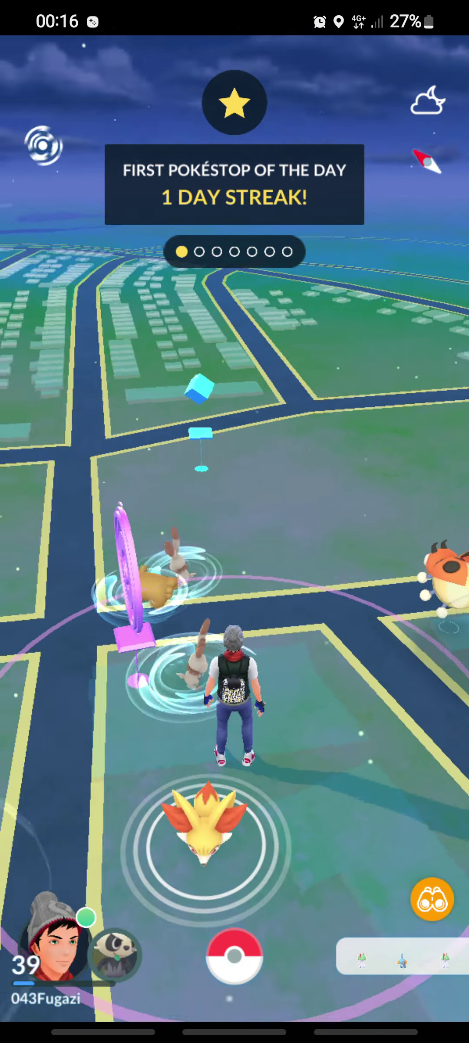
{"action": "left_click_drag", "start_coordinate": [123, 775], "coordinate": [342, 775]}
Step: Catch Fennekin with a Poké Ball for 3 candy and 100 stardust, then transfer it
{"action": "left_click", "coordinate": [147, 786]}
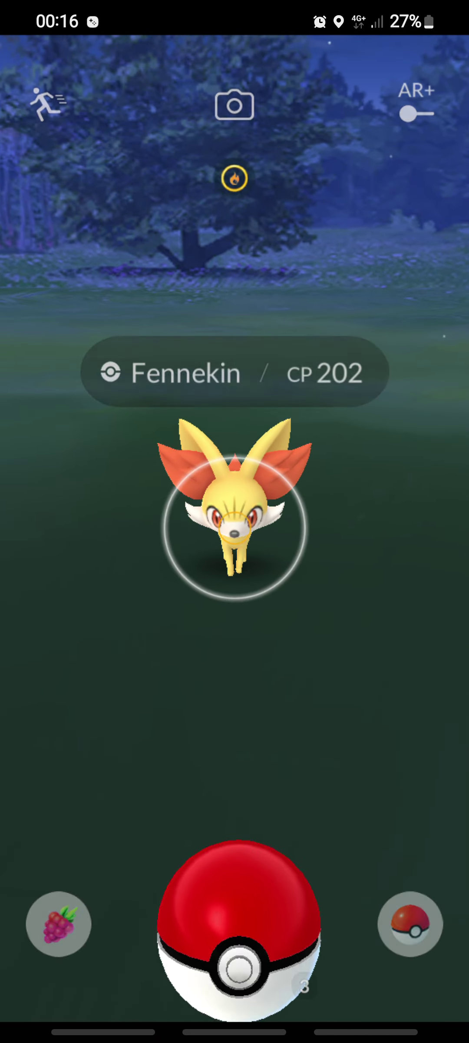
{"action": "left_click_drag", "start_coordinate": [235, 904], "coordinate": [94, 889]}
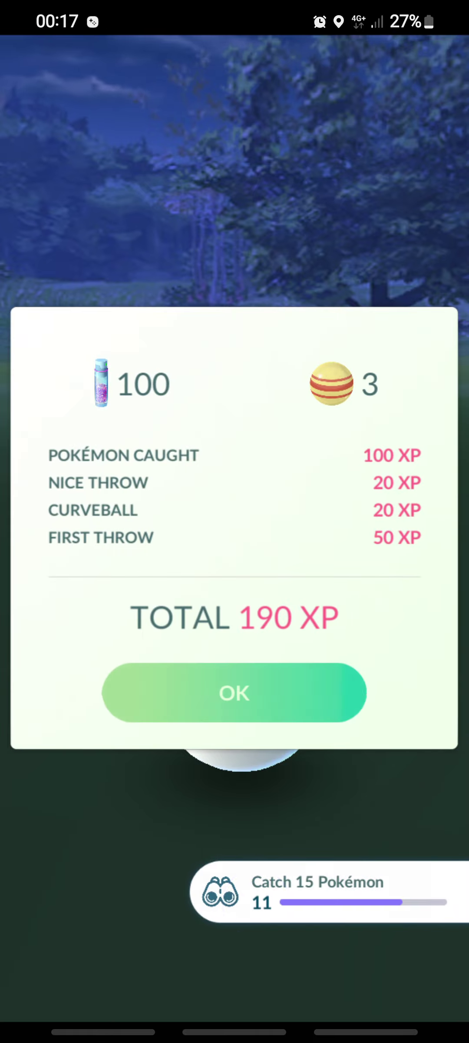
{"action": "left_click", "coordinate": [235, 693]}
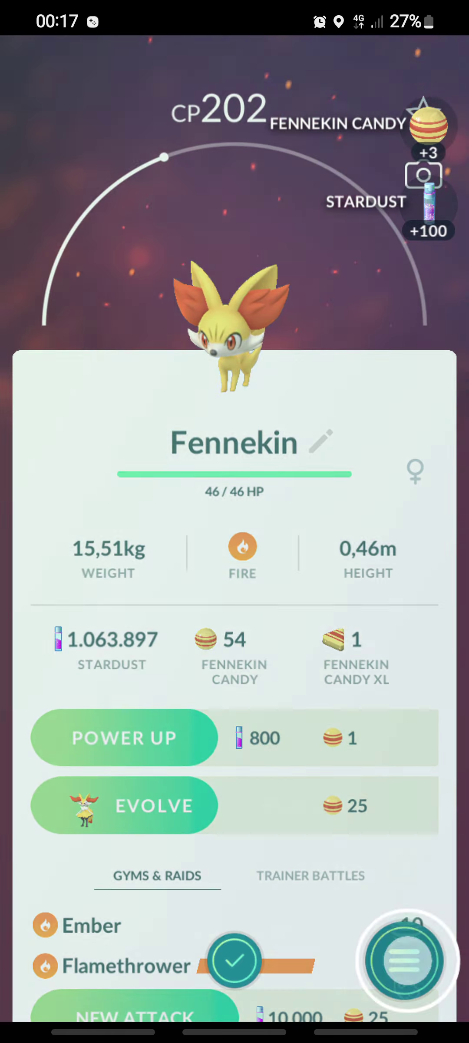
{"action": "left_click", "coordinate": [405, 962]}
{"action": "left_click", "coordinate": [312, 871]}
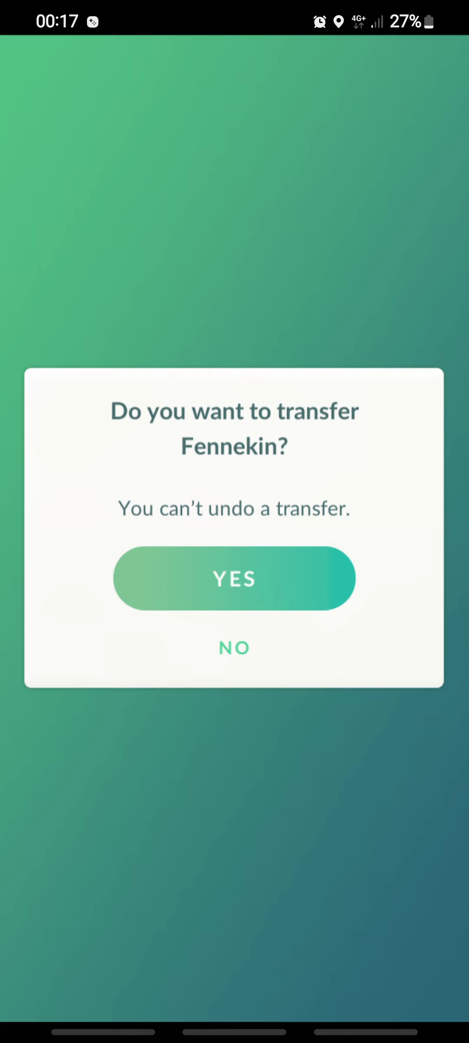
{"action": "left_click", "coordinate": [235, 647]}
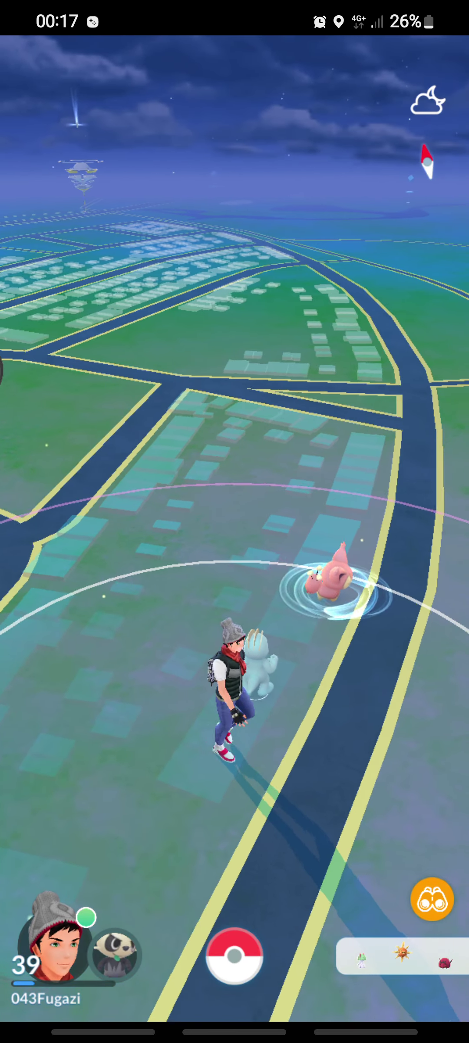
Step: Catch the wild Skitty for 3 candy and 125 stardust
{"action": "left_click", "coordinate": [411, 599]}
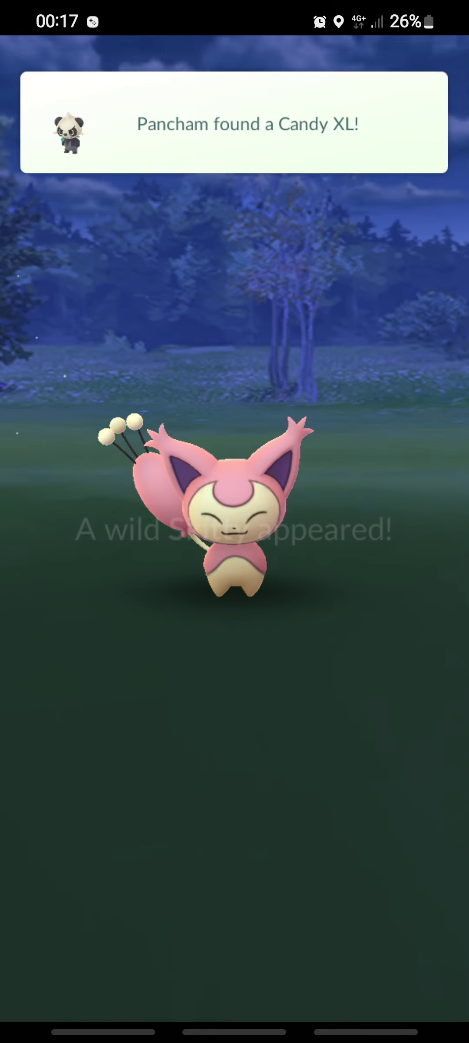
{"action": "left_click_drag", "start_coordinate": [235, 913], "coordinate": [245, 489]}
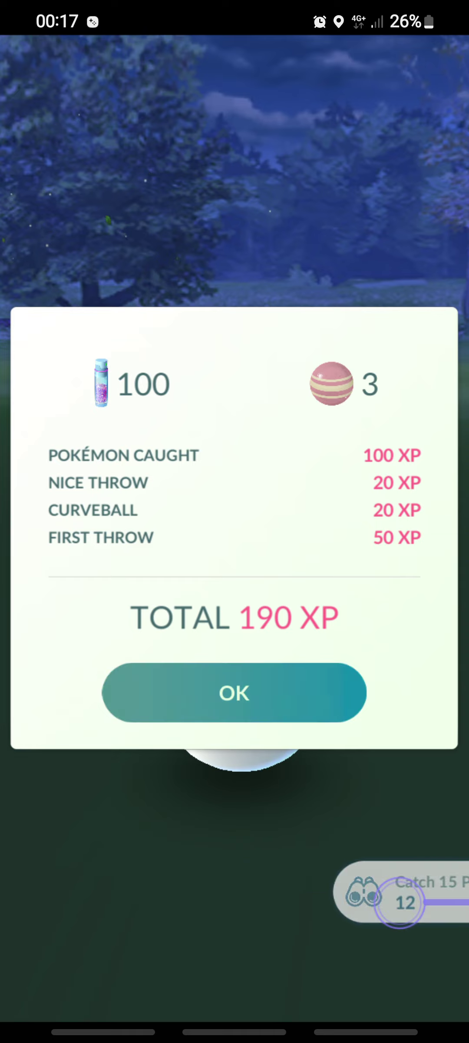
{"action": "left_click", "coordinate": [234, 693]}
Step: Transfer Skitty, then start an encounter with the nearby Machop
{"action": "left_click", "coordinate": [402, 955]}
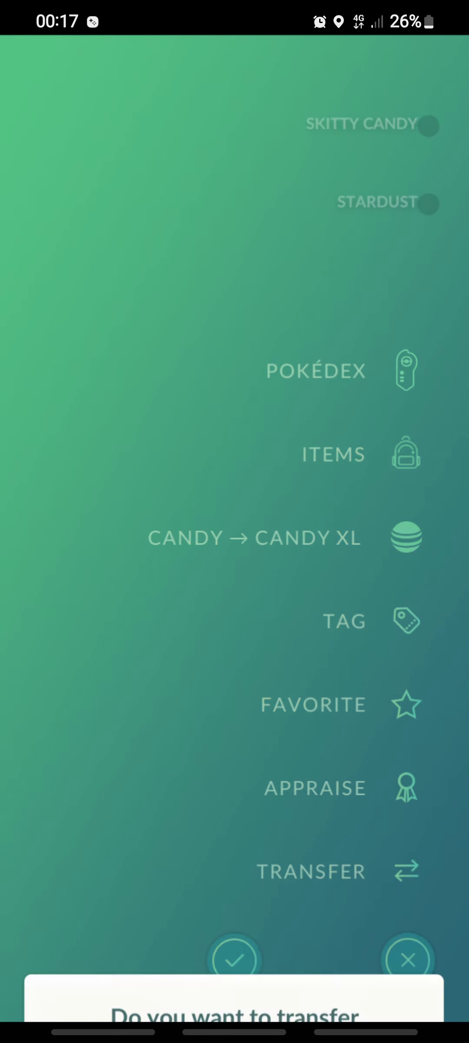
{"action": "left_click", "coordinate": [311, 871]}
{"action": "left_click", "coordinate": [235, 577]}
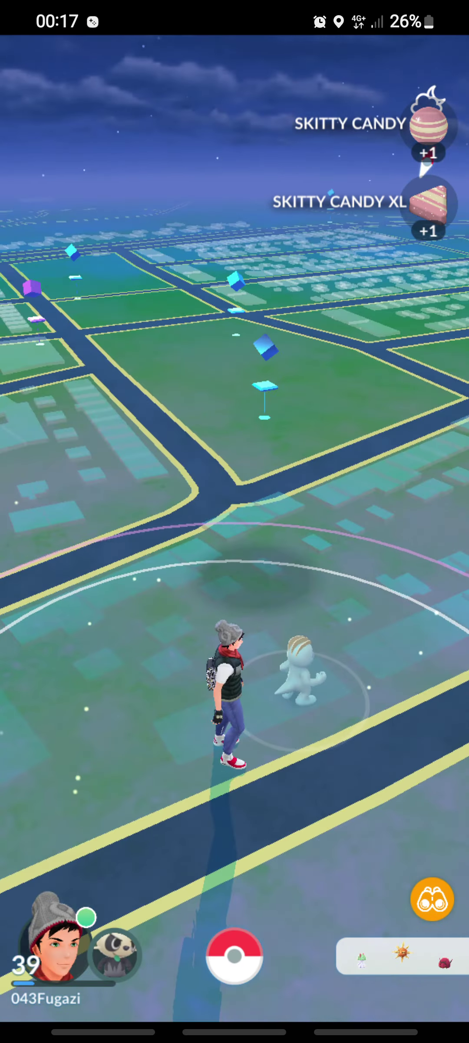
{"action": "left_click_drag", "start_coordinate": [122, 489], "coordinate": [326, 489]}
{"action": "left_click", "coordinate": [326, 701]}
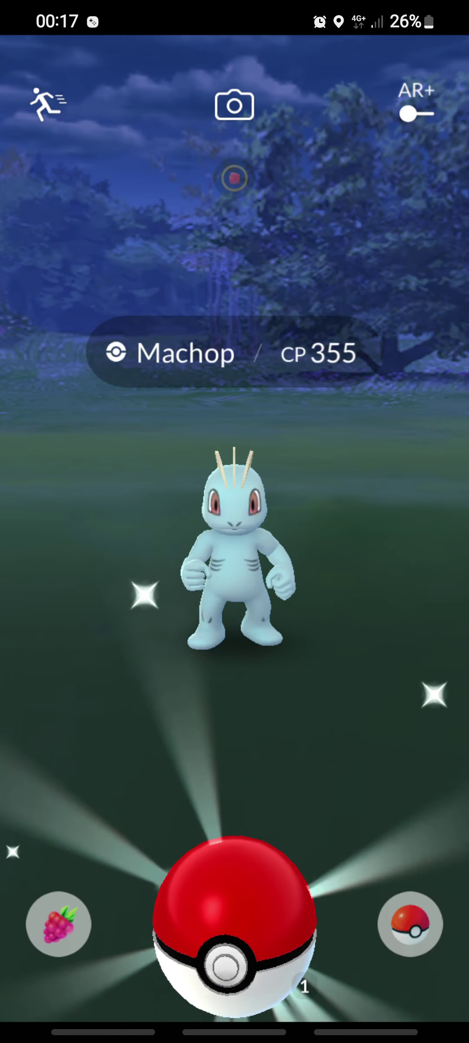
Step: Catch Machop with a Great Ball for 3 candy and 100 stardust
{"action": "left_click", "coordinate": [411, 923]}
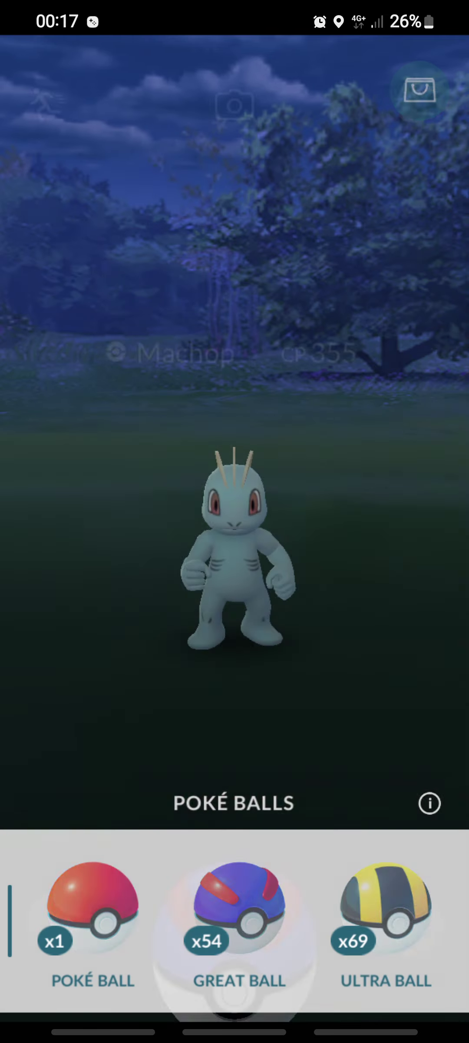
{"action": "left_click", "coordinate": [235, 970]}
{"action": "mouse_move", "coordinate": [235, 946]}
{"action": "left_mouse_down"}
{"action": "mouse_move", "coordinate": [175, 848]}
{"action": "mouse_move", "coordinate": [245, 505]}
{"action": "left_mouse_up"}
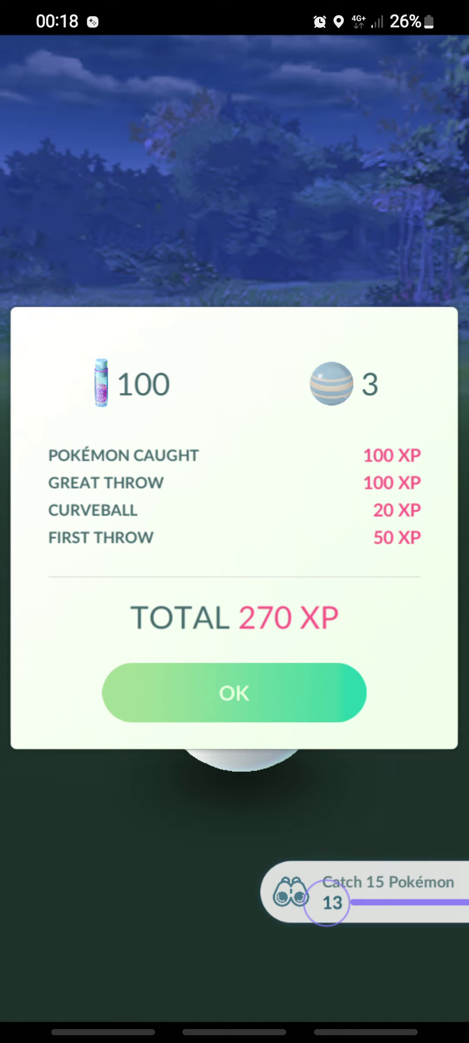
{"action": "left_click", "coordinate": [235, 692]}
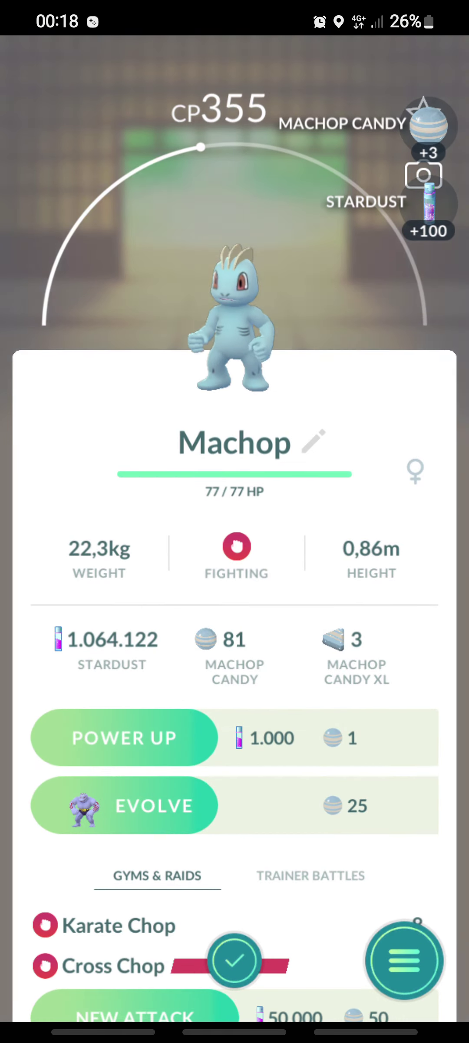
Step: Transfer Machop and rotate the map around the trainer
{"action": "left_click", "coordinate": [406, 960]}
{"action": "left_click", "coordinate": [374, 871]}
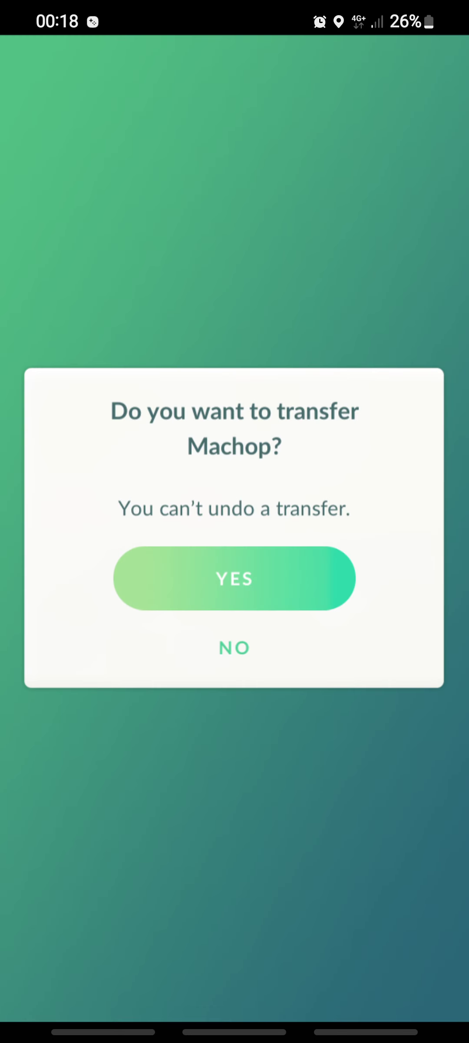
{"action": "left_click", "coordinate": [235, 579]}
{"action": "left_click_drag", "start_coordinate": [123, 490], "coordinate": [351, 489]}
Step: Claim the 10 Great Balls from today's Anniversary Event Research task, then return to the map
{"action": "left_click", "coordinate": [433, 900]}
{"action": "left_click_drag", "start_coordinate": [122, 570], "coordinate": [367, 571]}
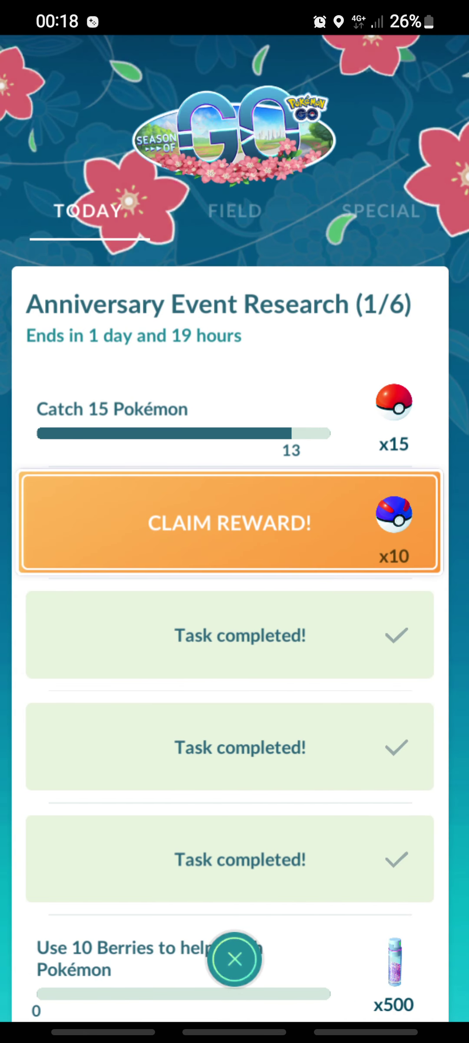
{"action": "left_click", "coordinate": [236, 522]}
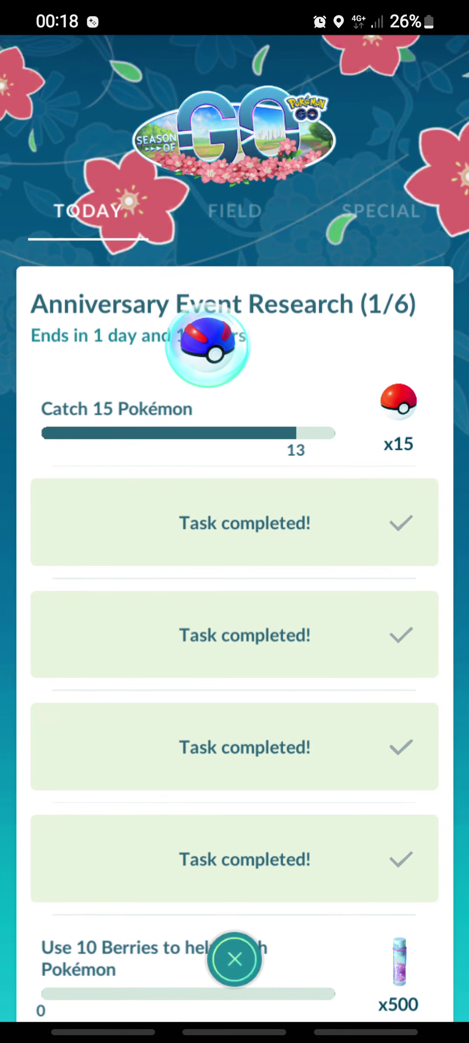
{"action": "left_click", "coordinate": [235, 960]}
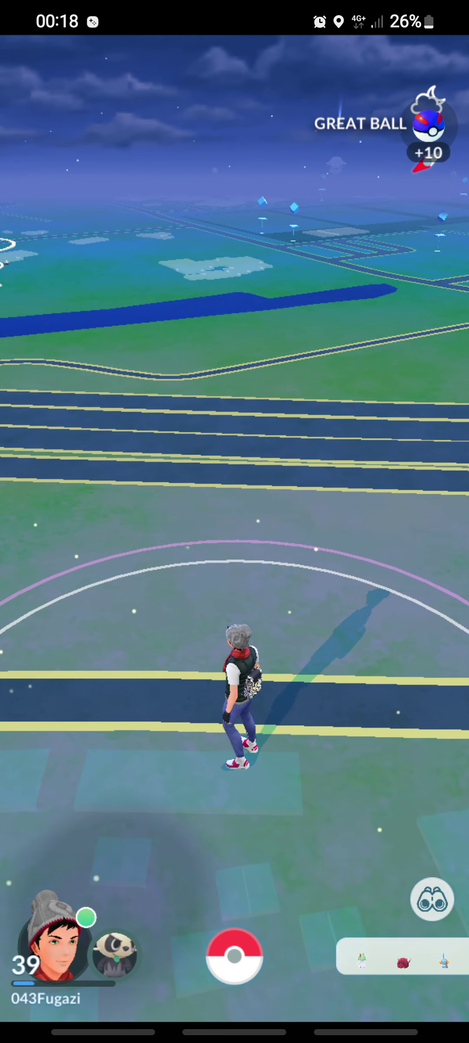
{"action": "left_click_drag", "start_coordinate": [123, 490], "coordinate": [367, 489]}
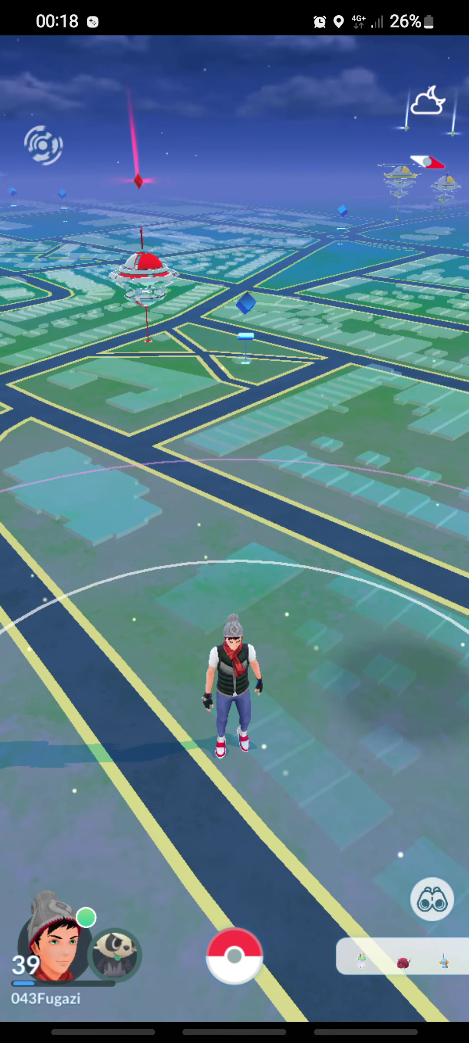